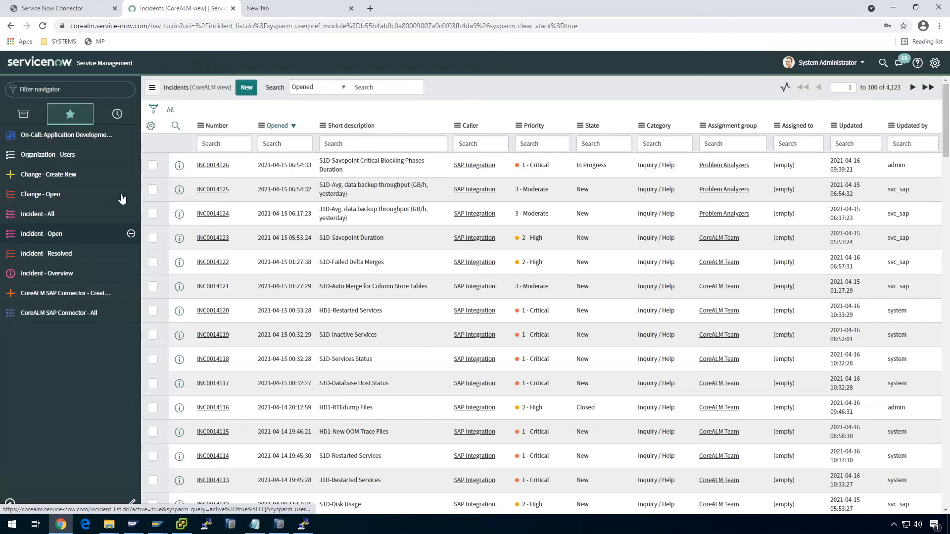
- Show all incidents, open the S1D-Savepoint Critical Blocking Phases Duration incident, and review its number and caller
left_click(37, 214)
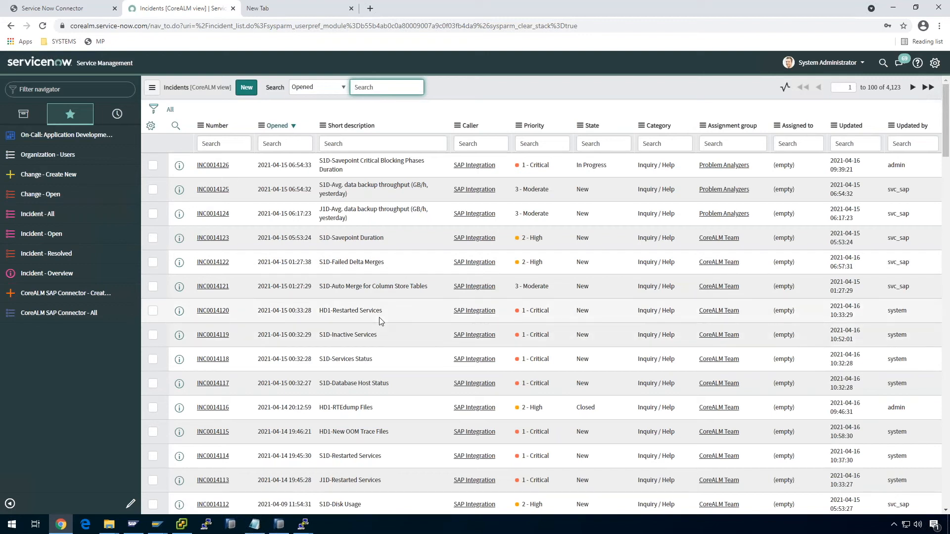
left_click(221, 166)
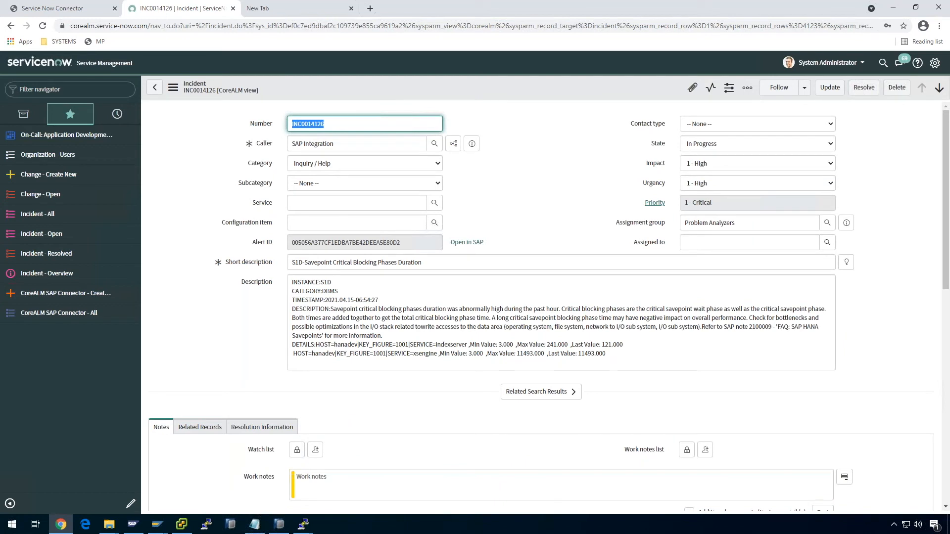
left_click(357, 203)
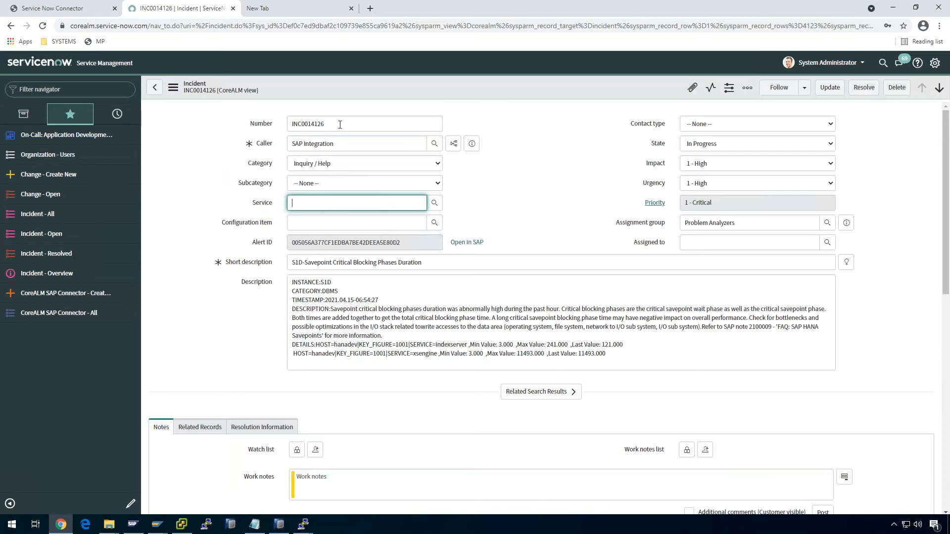
left_click(275, 123)
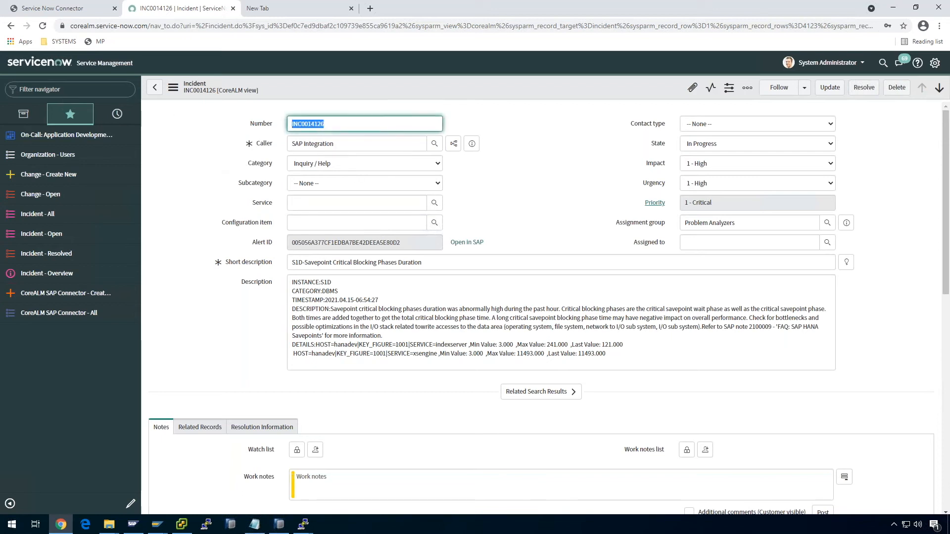
key("Tab")
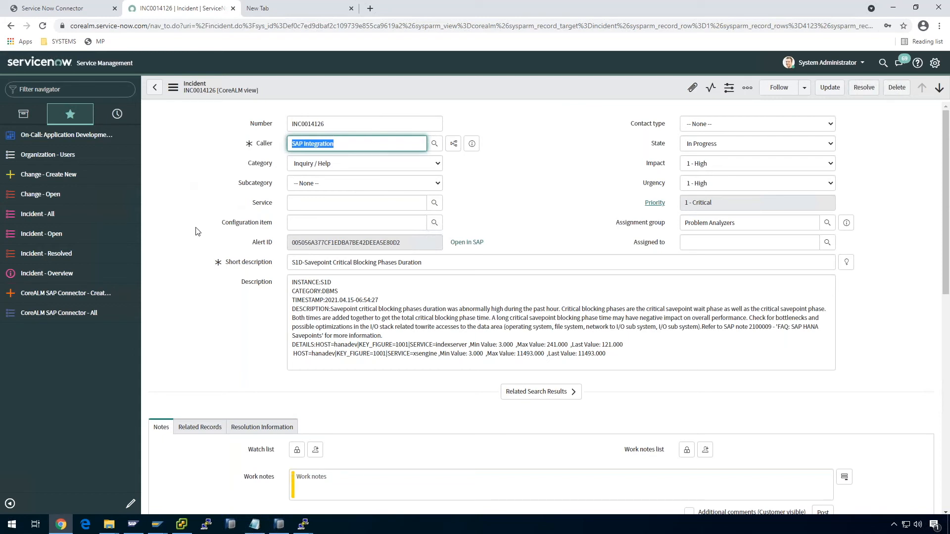
left_click(186, 316)
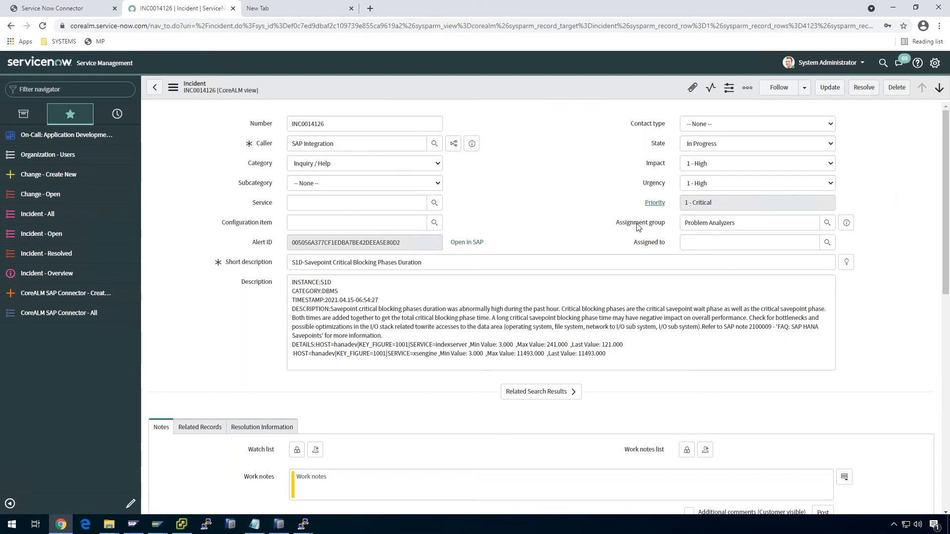
- Examine the incident's assignment group, short description, full description text and the DETAILS lines with the host metrics
triple_click(742, 225)
left_click(919, 304)
left_click_drag(292, 262, 439, 264)
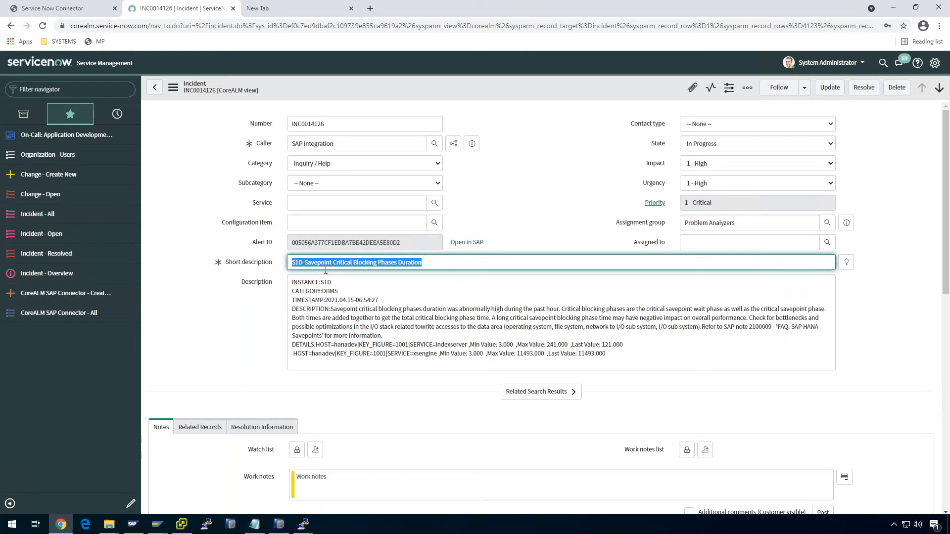
left_click(296, 284)
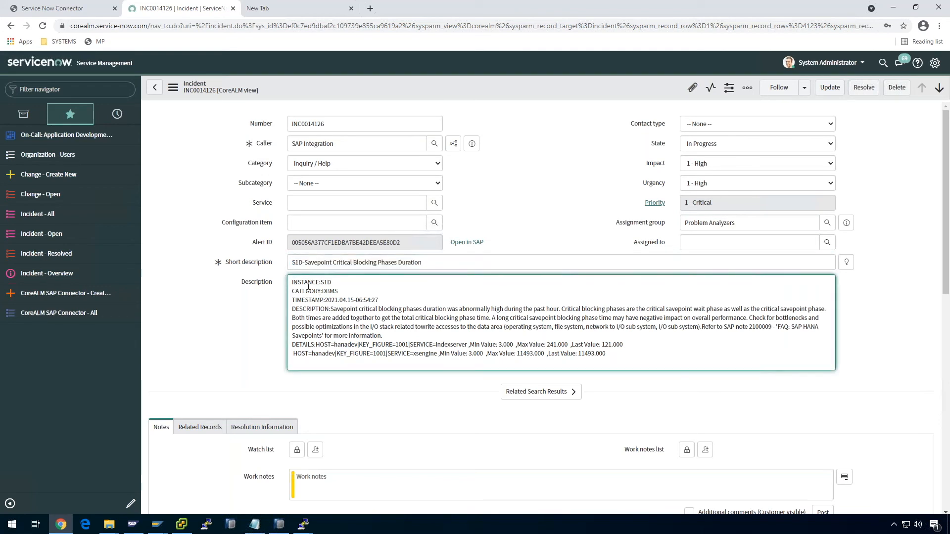
left_click_drag(290, 283, 388, 339)
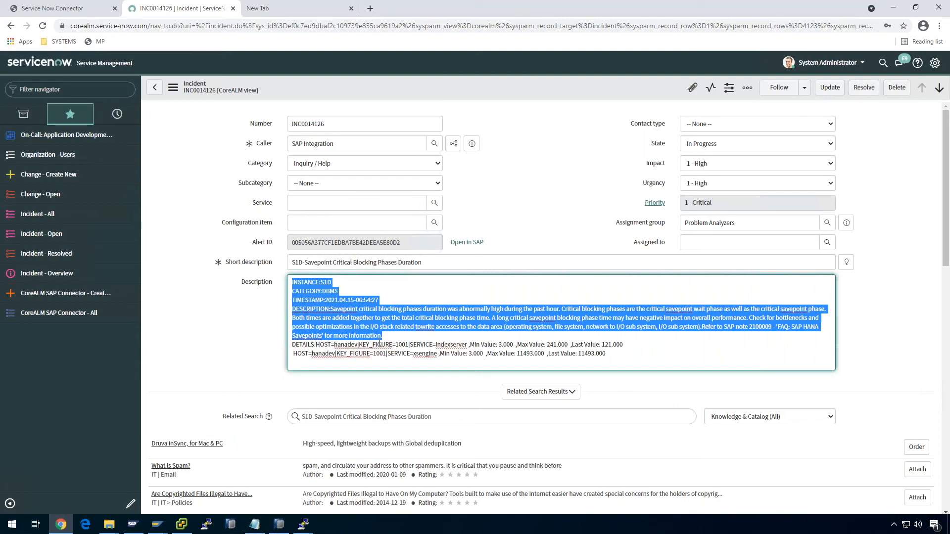
left_click(378, 345)
left_click_drag(292, 345, 620, 353)
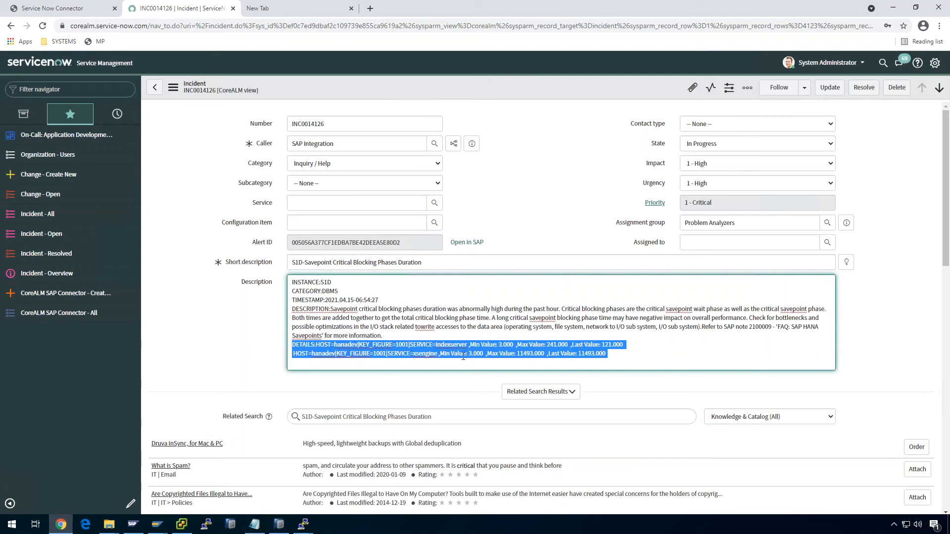
left_click(445, 357)
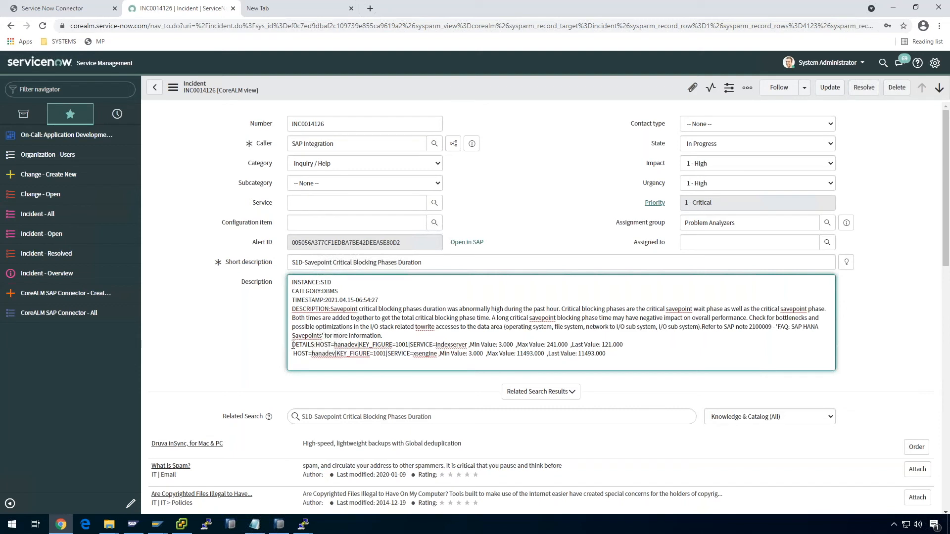
left_click_drag(293, 345, 458, 360)
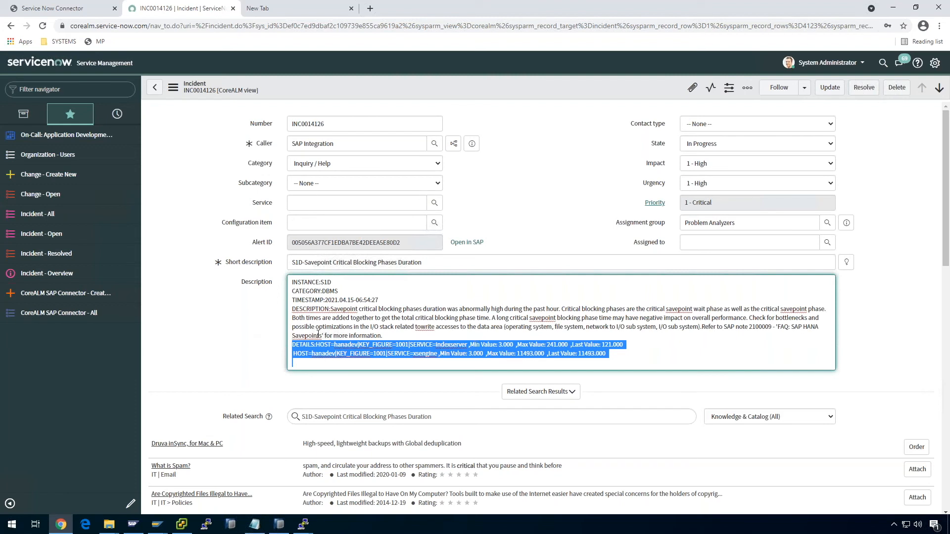
left_click(195, 341)
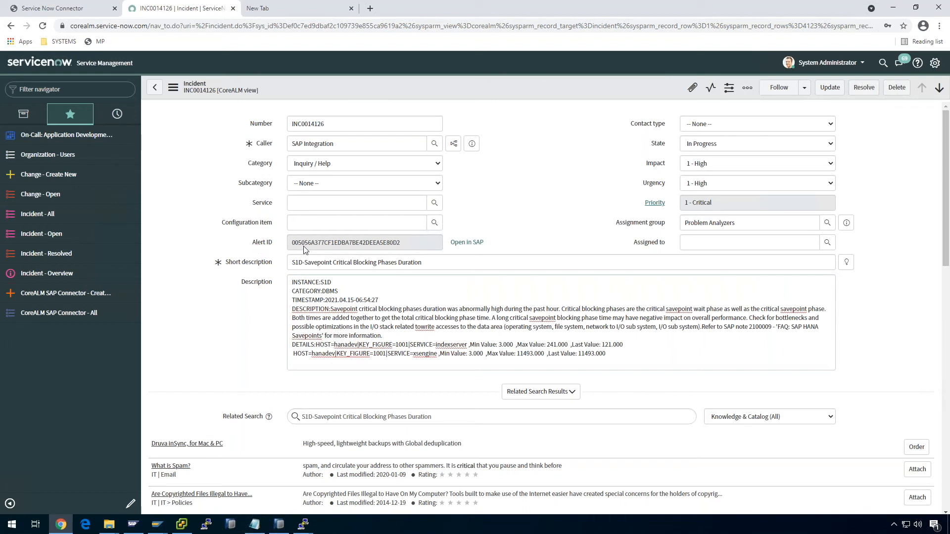
- Inspect the incident's alert ID, then open the linked alert in SAP and check its processing status
left_click_drag(295, 243, 383, 243)
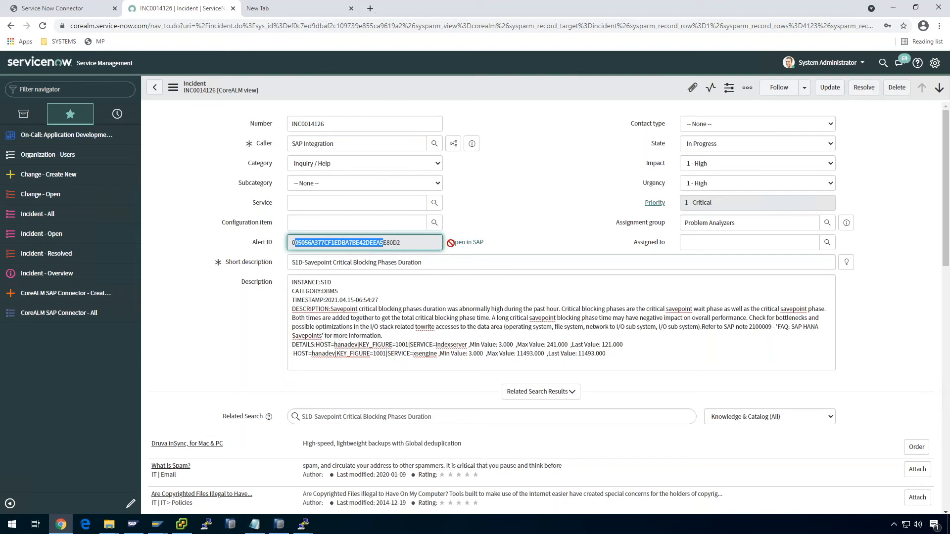
left_click_drag(336, 242, 455, 257)
left_click(369, 326)
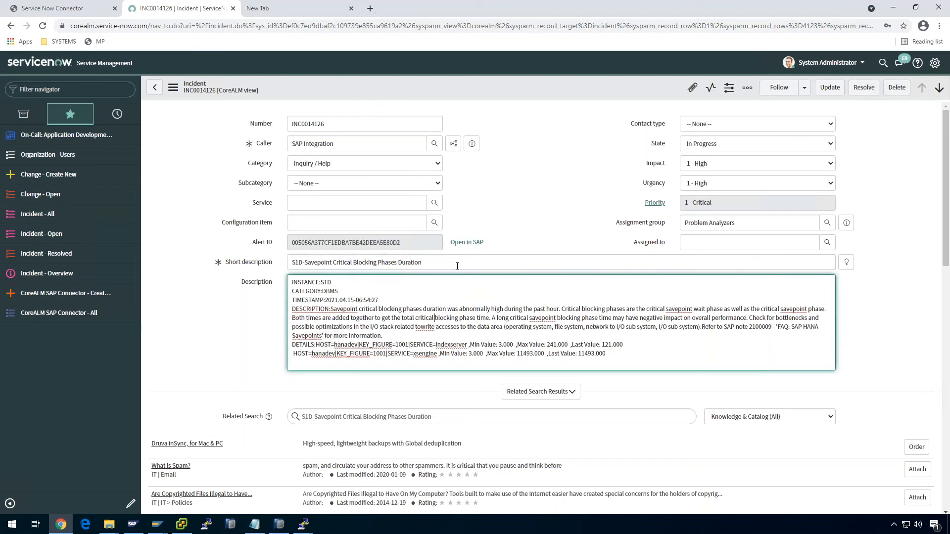
left_click(465, 243)
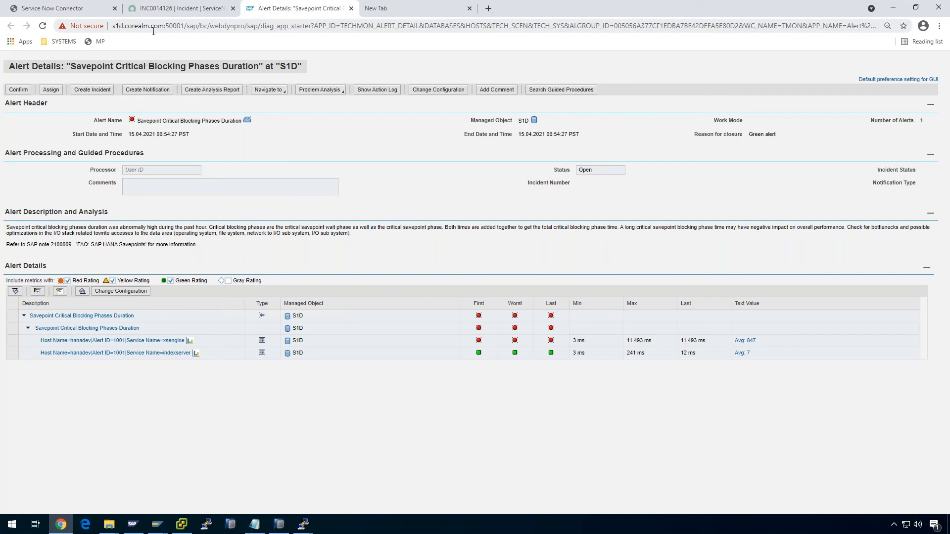
double_click(592, 171)
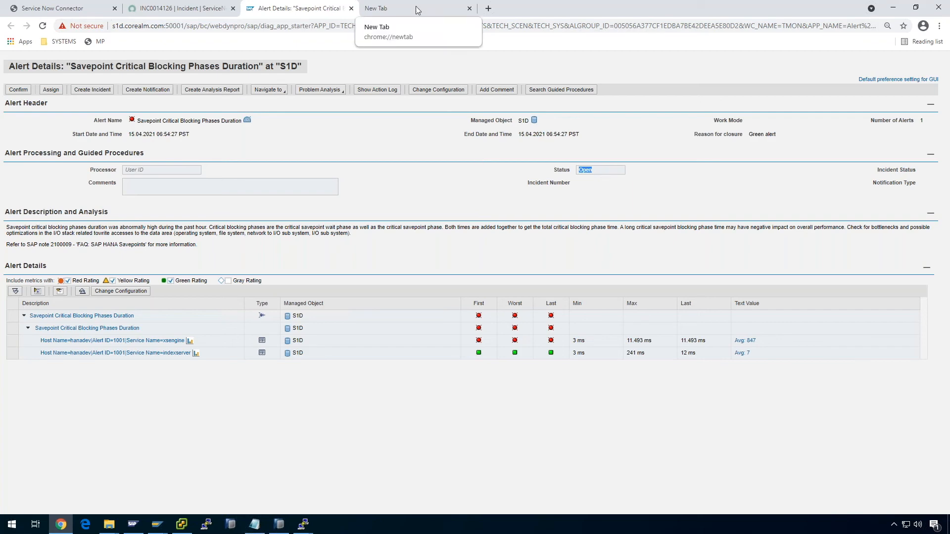
- Return to the ServiceNow incident, set its State to Resolved, and try to save the record
left_click(183, 11)
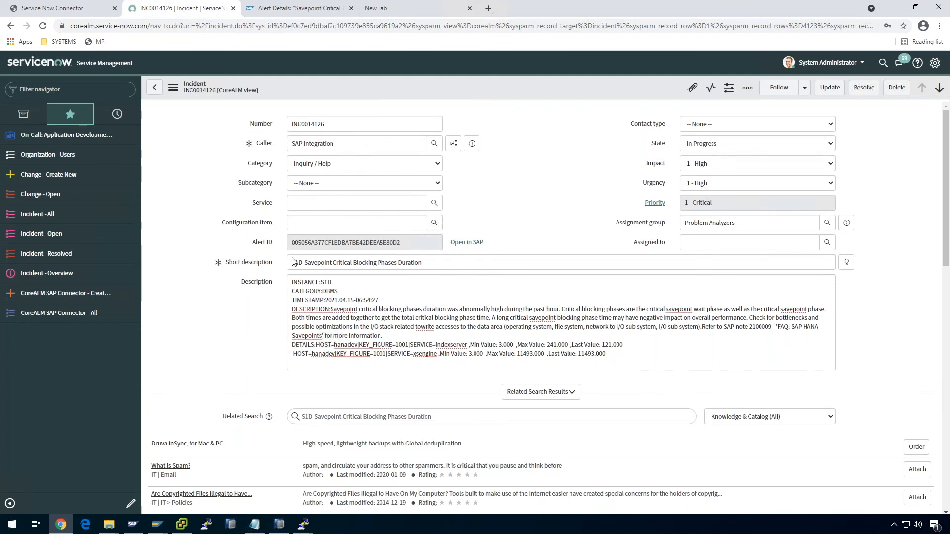
left_click(695, 145)
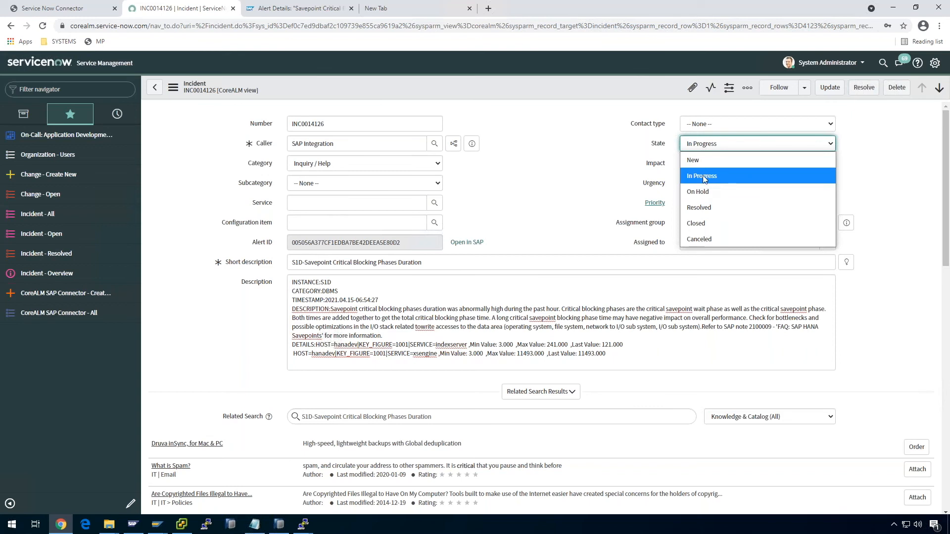
left_click(698, 207)
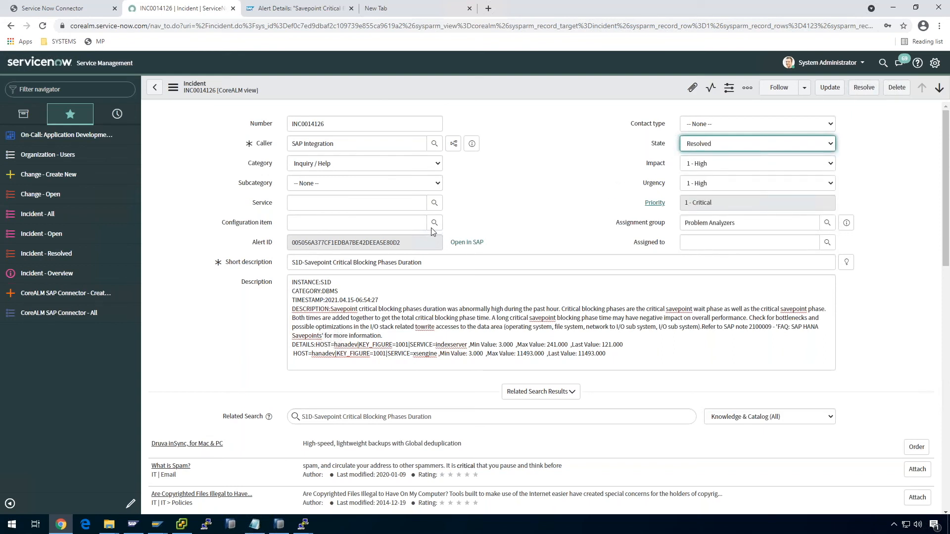
left_click(172, 88)
left_click(191, 97)
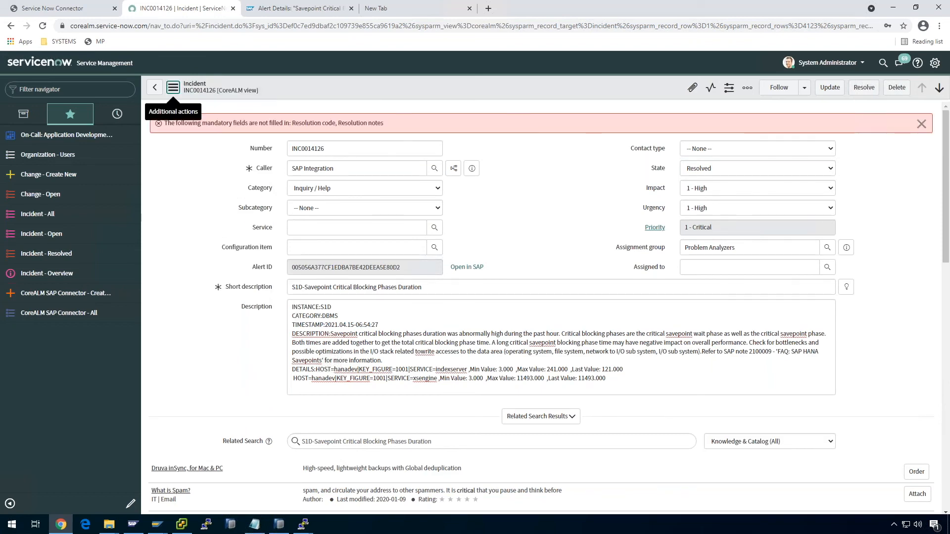
- In the incident's resolution information, set the Resolution code to Solved (Permanently)
scroll(272, 365, "down", 4)
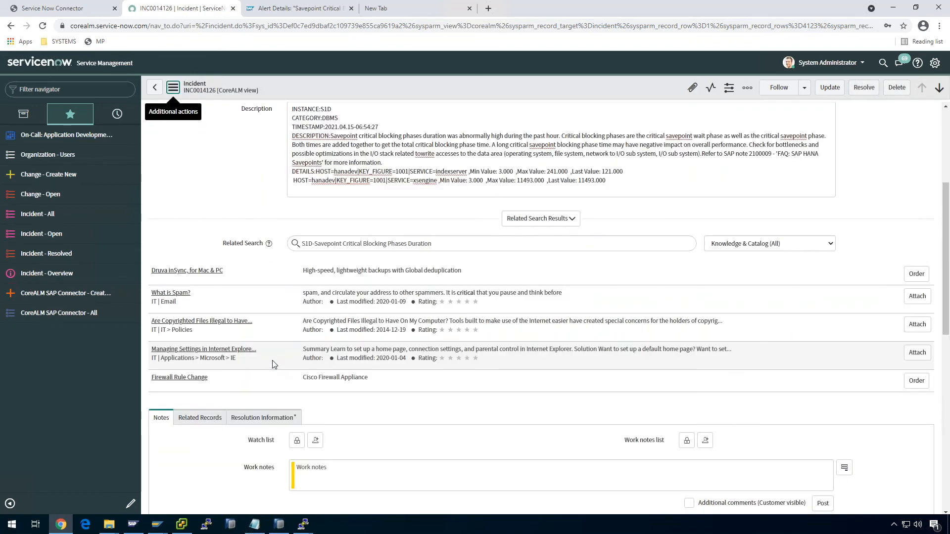
scroll(272, 366, "down", 3)
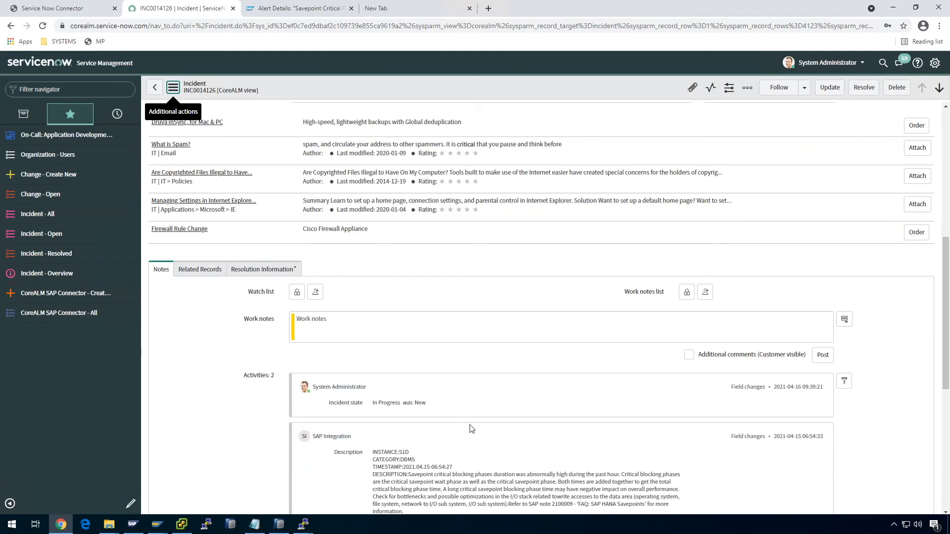
left_click(262, 271)
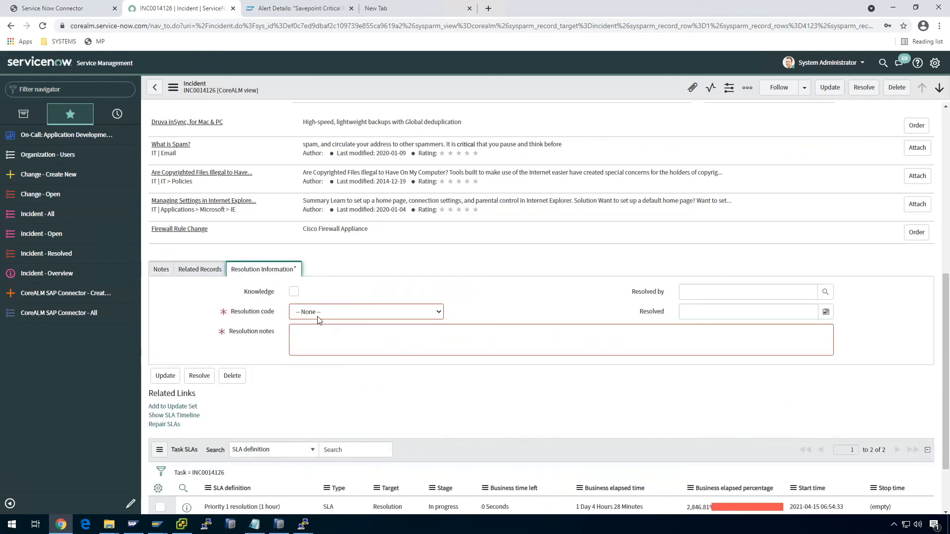
left_click(319, 316)
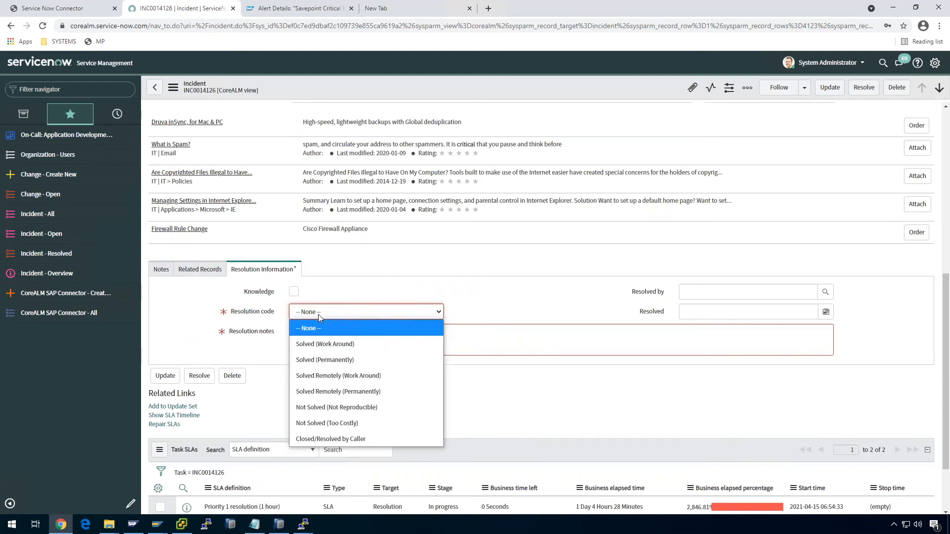
left_click(356, 366)
- Enter "Resolved during the webinar." as the Resolution notes and save the incident
left_click(326, 339)
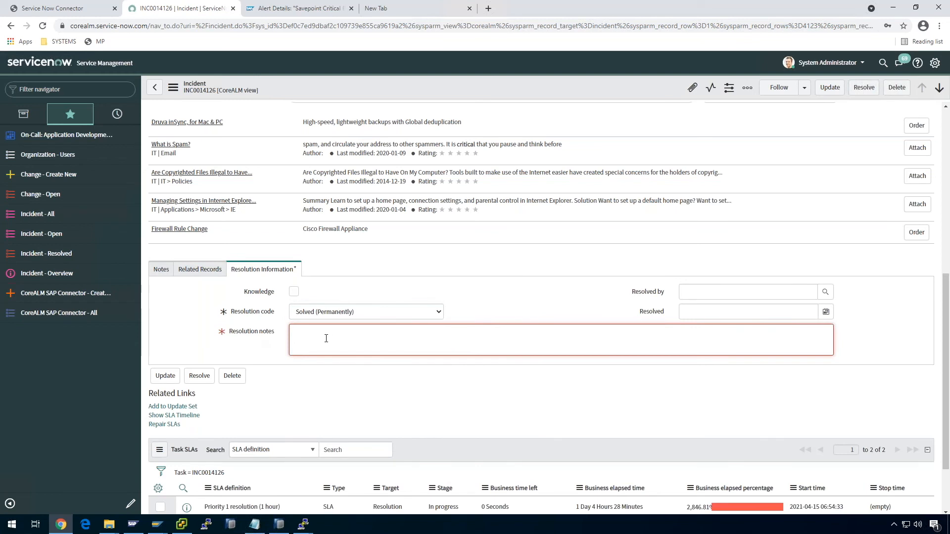
type("Resolved during the webinar.")
scroll(380, 375, "down", 1)
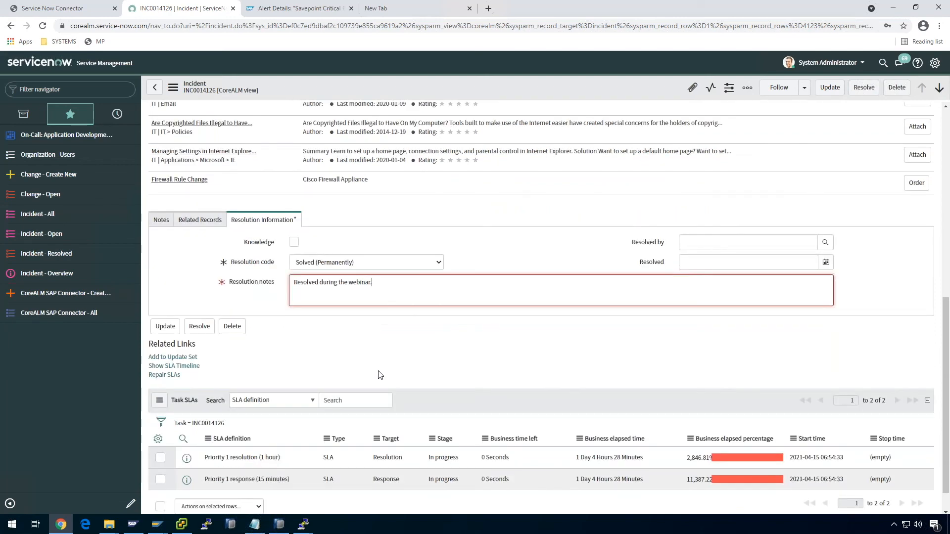
scroll(380, 375, "up", 1)
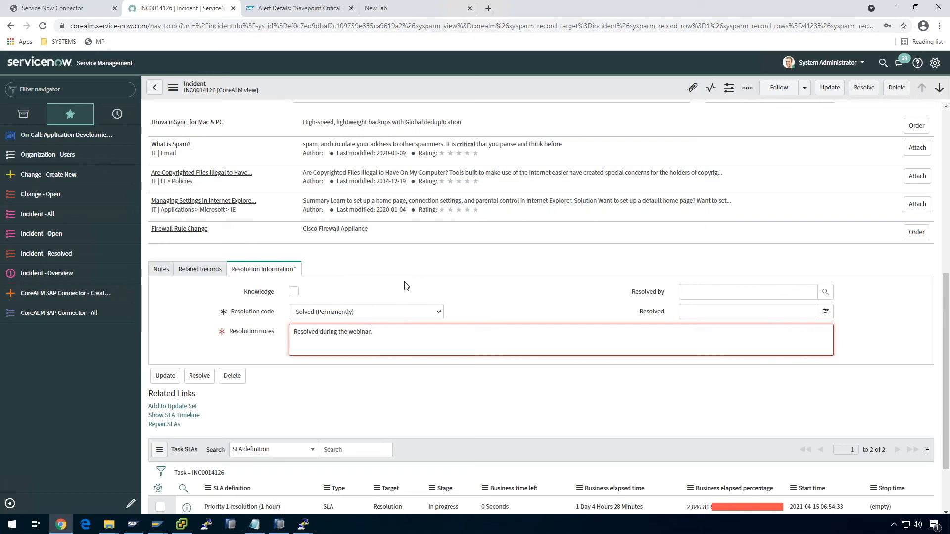
left_click(172, 87)
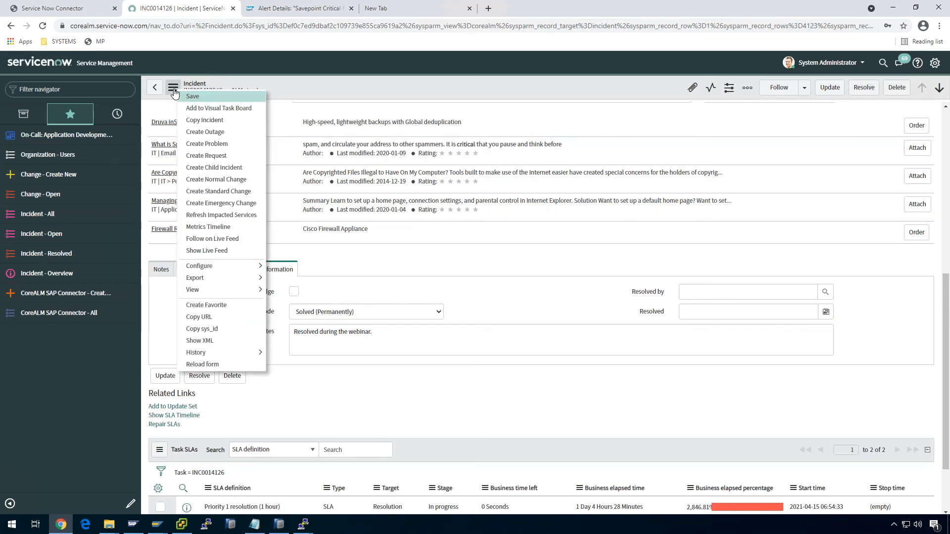
left_click(191, 97)
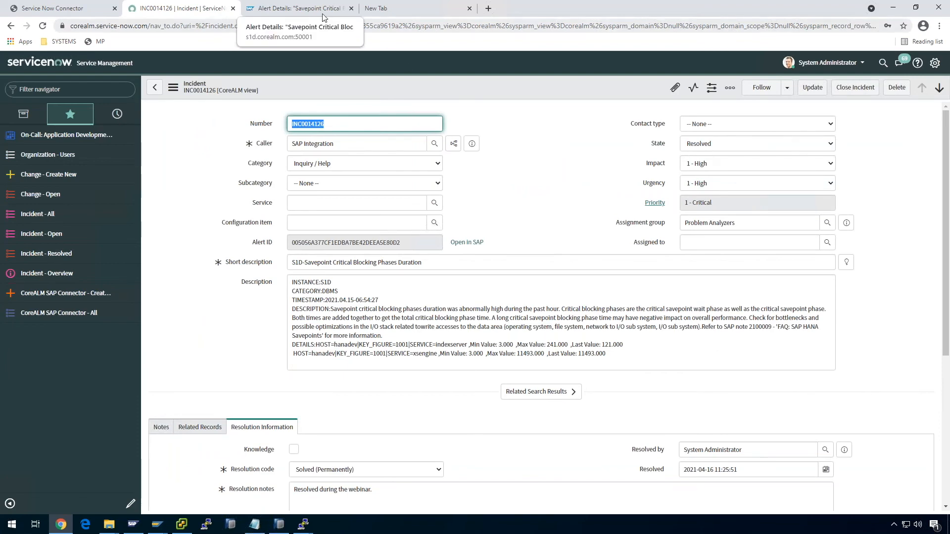
- Switch to the SAP alert details page, reload it, and check the alert's processing status
left_click(299, 9)
left_click(457, 274)
key("F5")
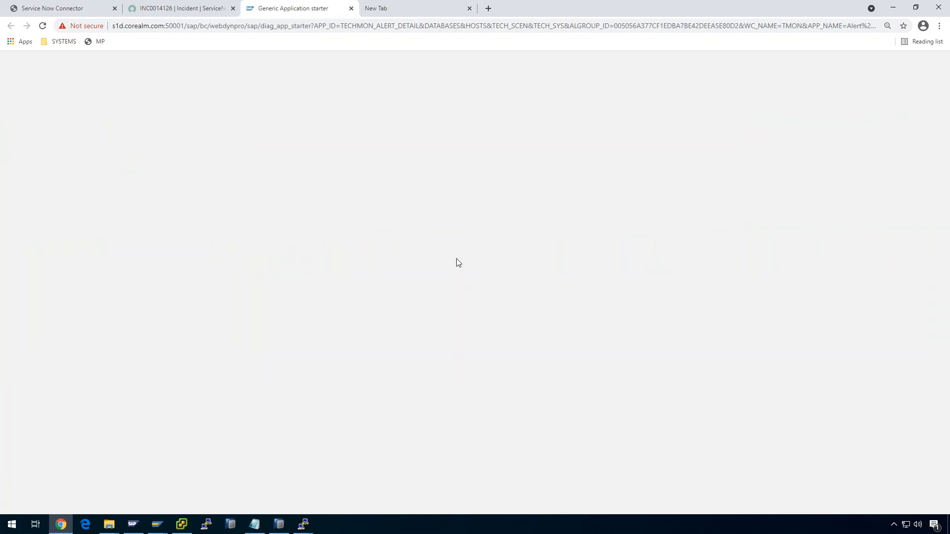
double_click(593, 170)
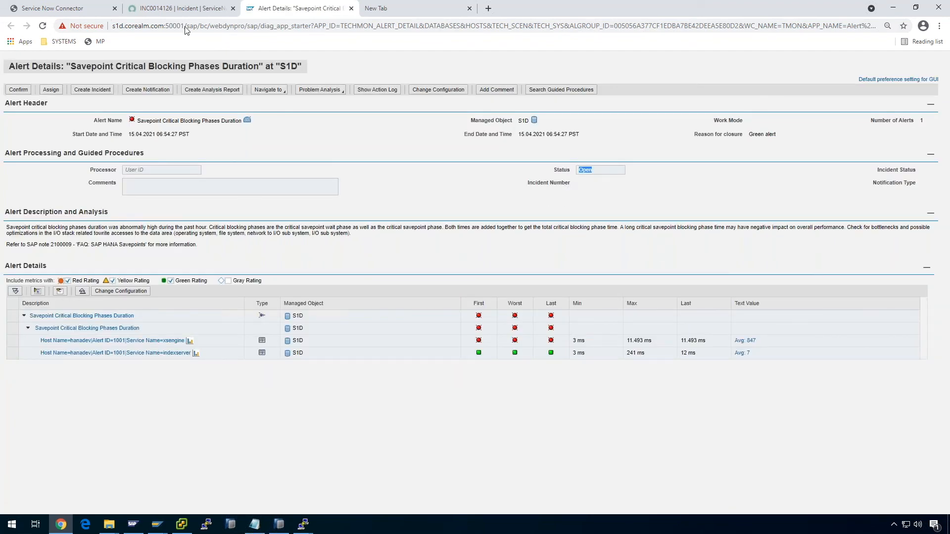
- Return to the ServiceNow incident and review the available State options, leaving Resolved selected
left_click(178, 14)
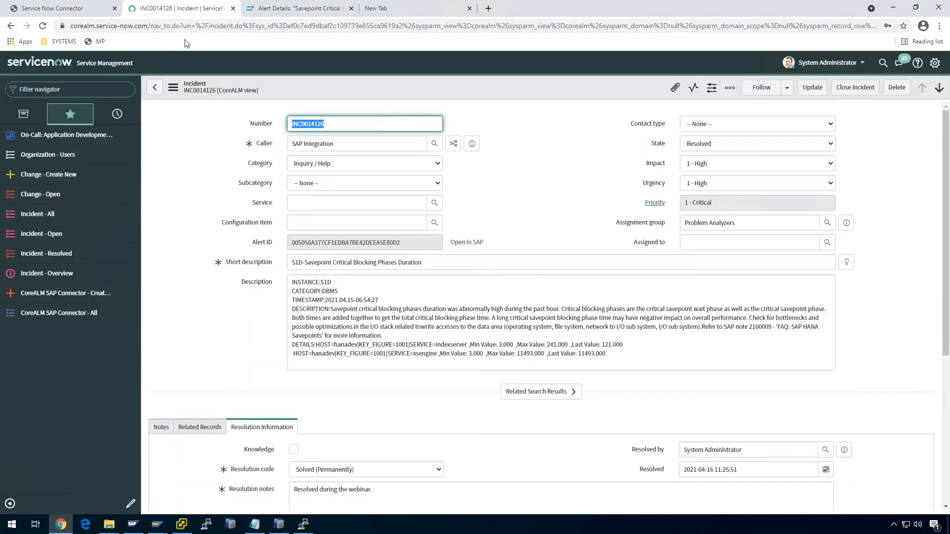
left_click(706, 145)
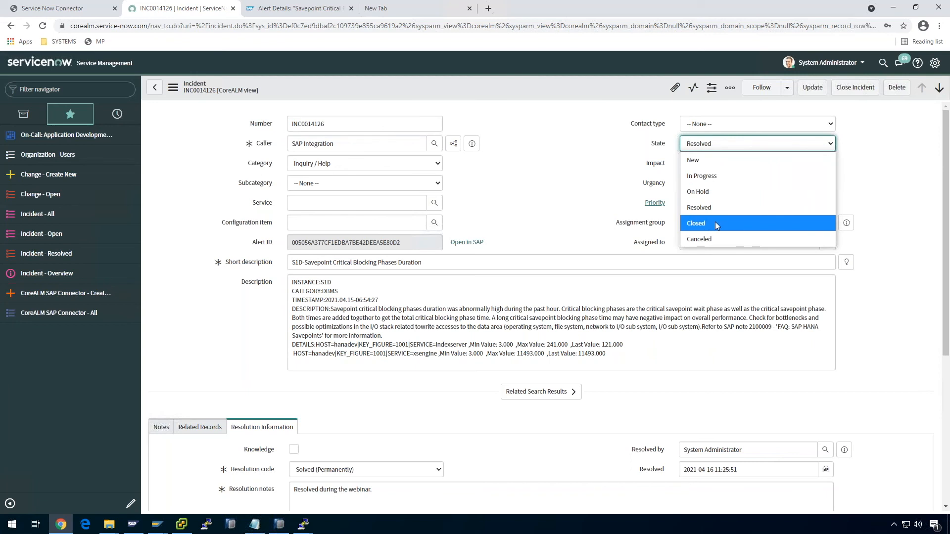
left_click(713, 207)
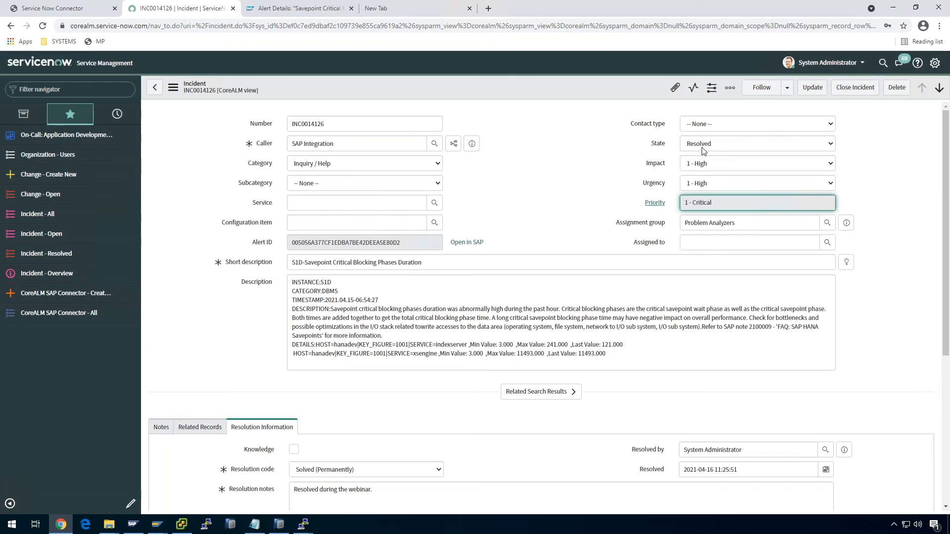
- Set the incident's State to Closed and save the record
left_click(702, 148)
left_click(706, 223)
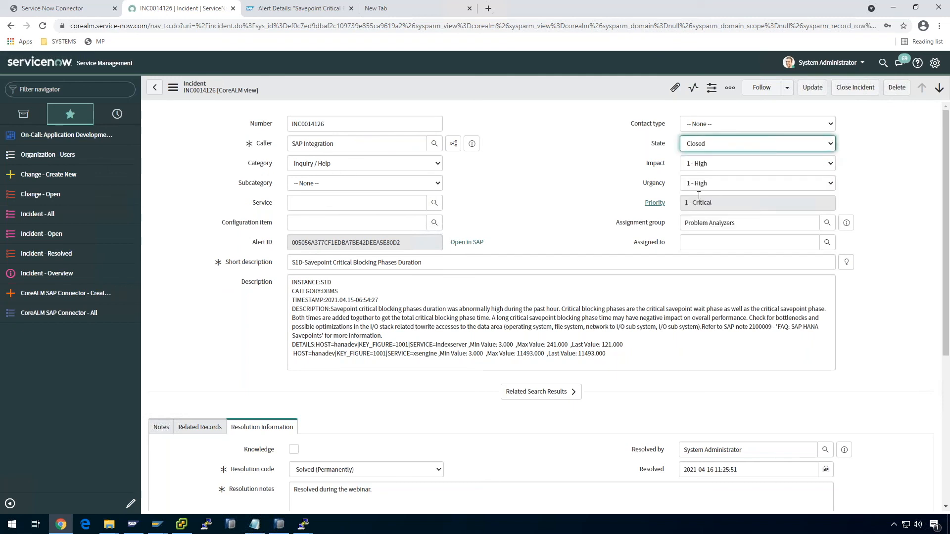
left_click(173, 88)
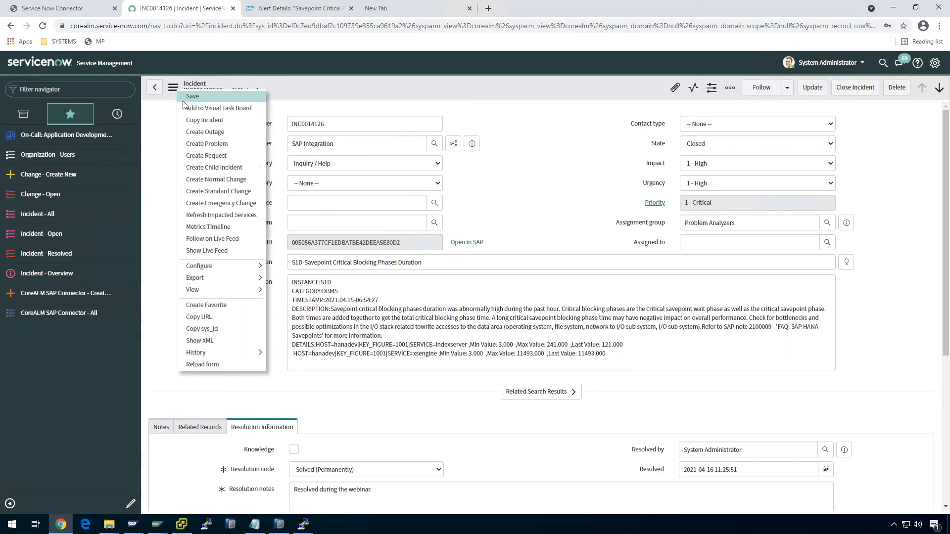
left_click(192, 97)
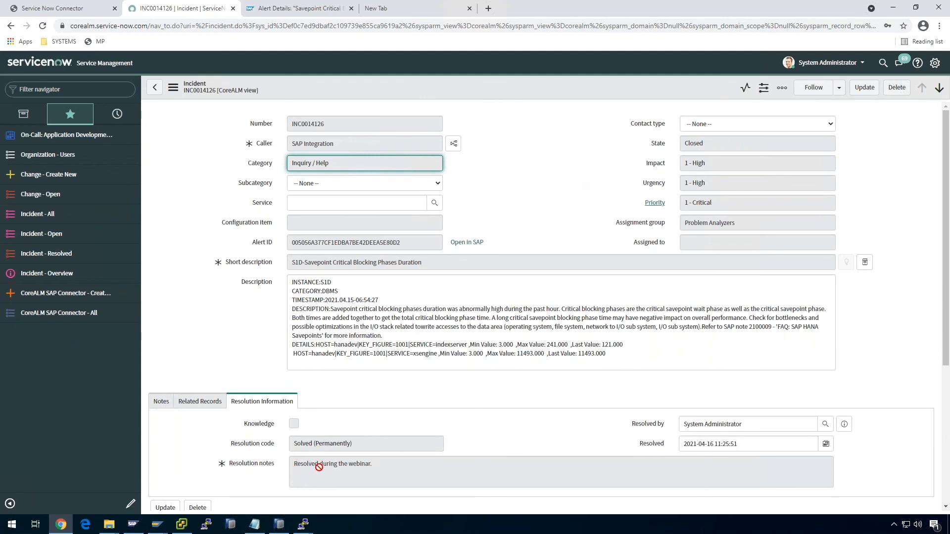
left_click(183, 236)
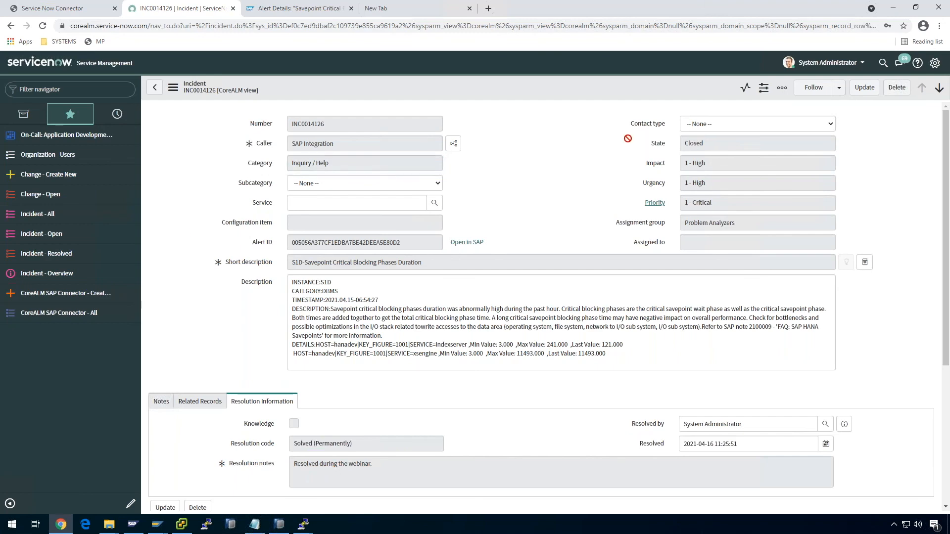
- Switch to the SAP alert details page and examine the alert's processing Status and Comments
left_click(302, 11)
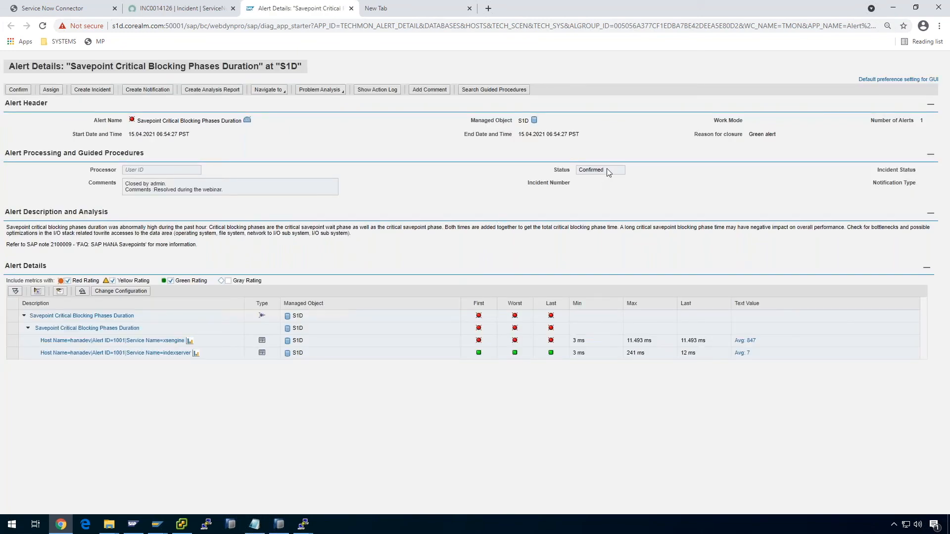
double_click(587, 171)
left_click(609, 171)
double_click(609, 171)
left_click_drag(126, 184, 169, 183)
double_click(156, 183)
left_click_drag(126, 184, 150, 192)
left_click(215, 194)
left_click_drag(156, 190, 232, 194)
- Compare the Resolution notes in the ServiceNow incident with the Comments on the SAP alert details page
left_click(178, 8)
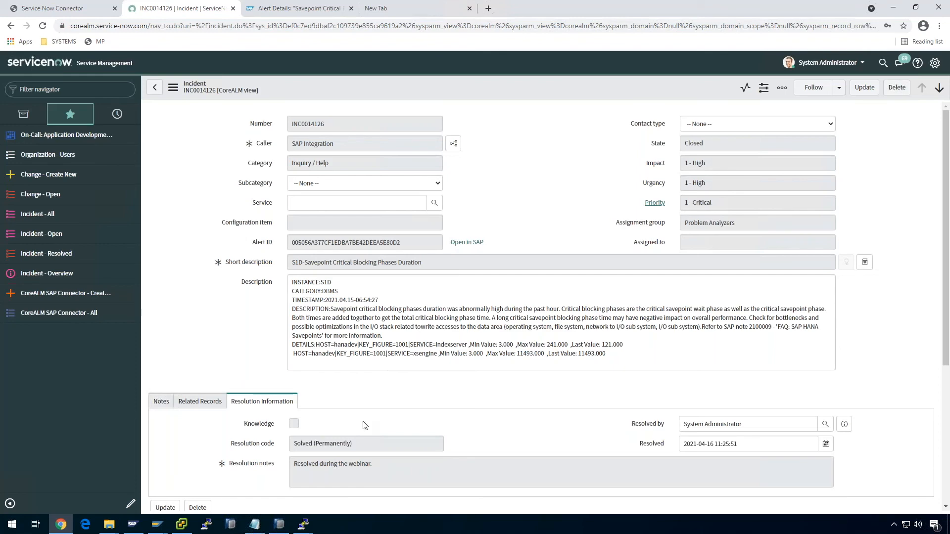
left_click_drag(376, 468, 295, 464)
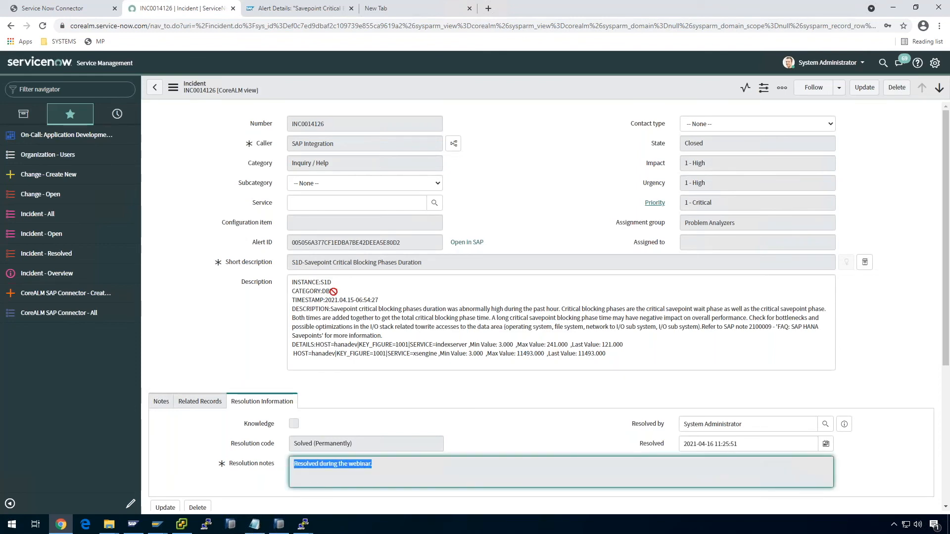
left_click(304, 10)
left_click(182, 188)
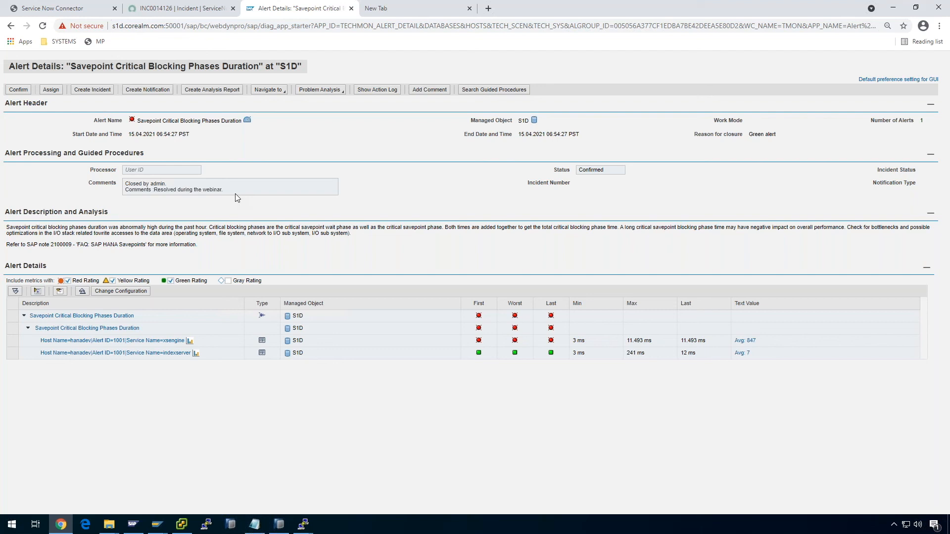
double_click(159, 184)
left_click_drag(227, 190, 158, 192)
left_click(174, 186)
left_click(198, 10)
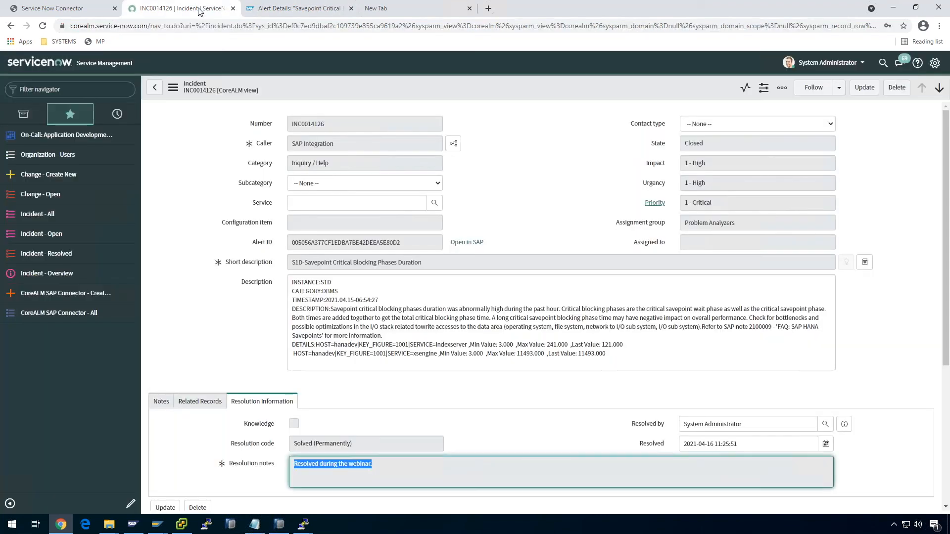
left_click(167, 257)
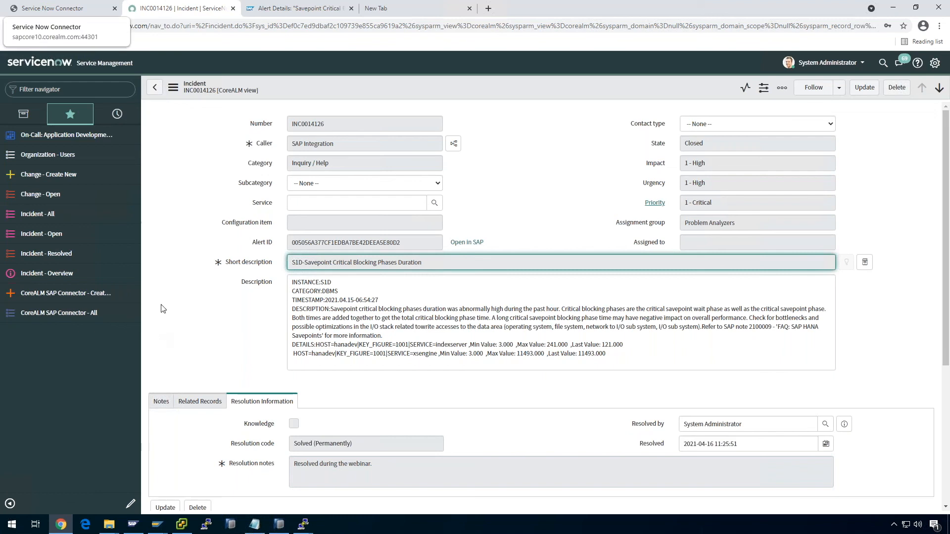
left_click(161, 334)
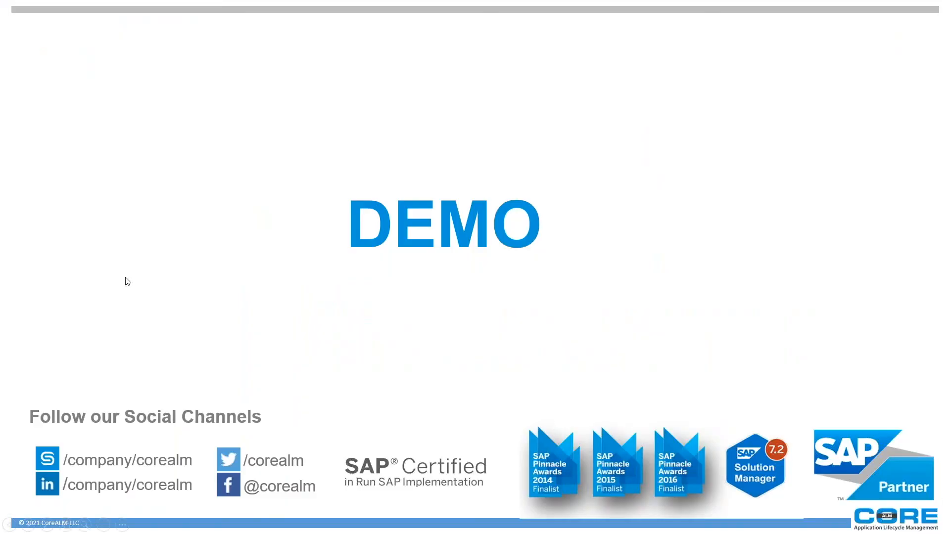
left_click(303, 281)
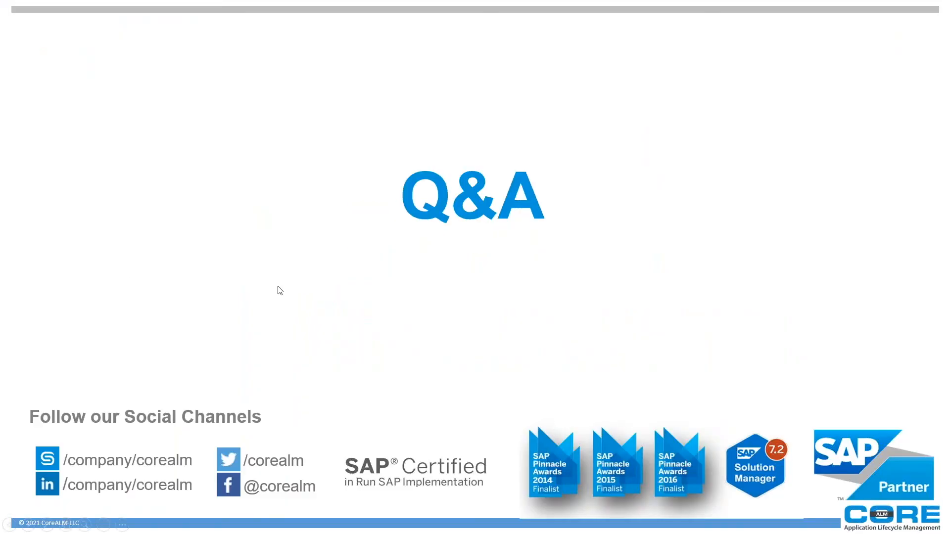